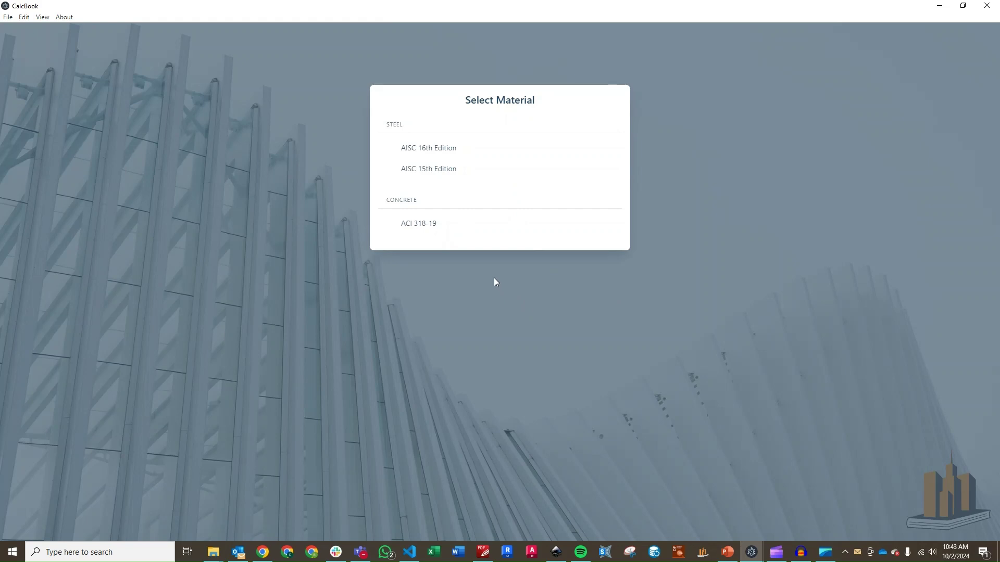
Pick AISC 16th Edition, then Steel Connection Design, and open a new Single Bolt Check calculation.
click(455, 149)
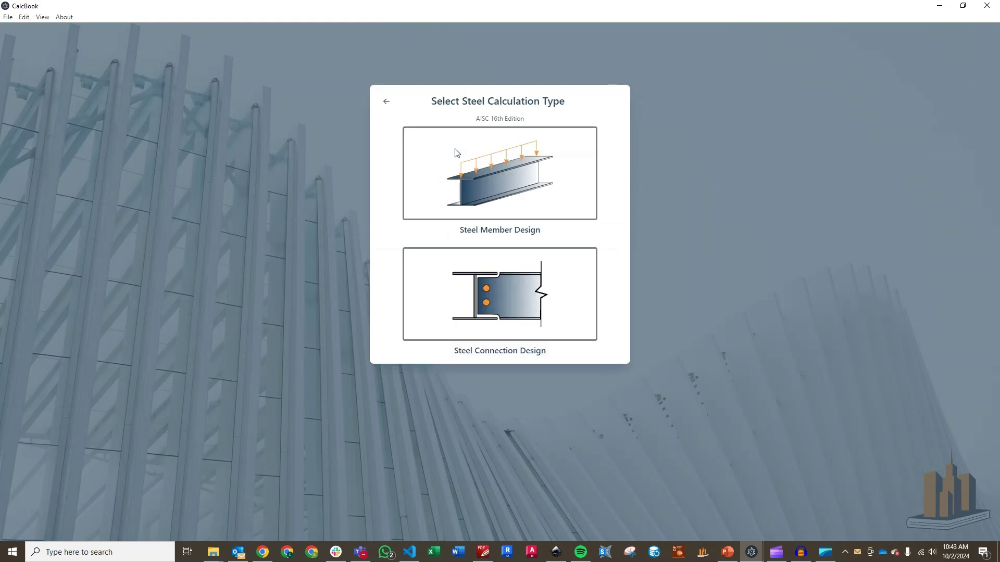
click(568, 287)
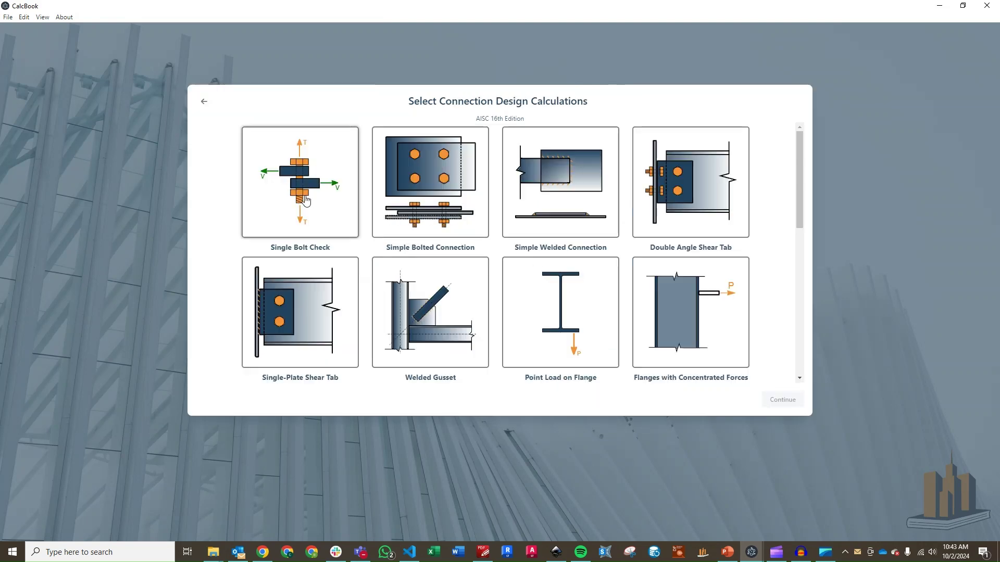
click(313, 167)
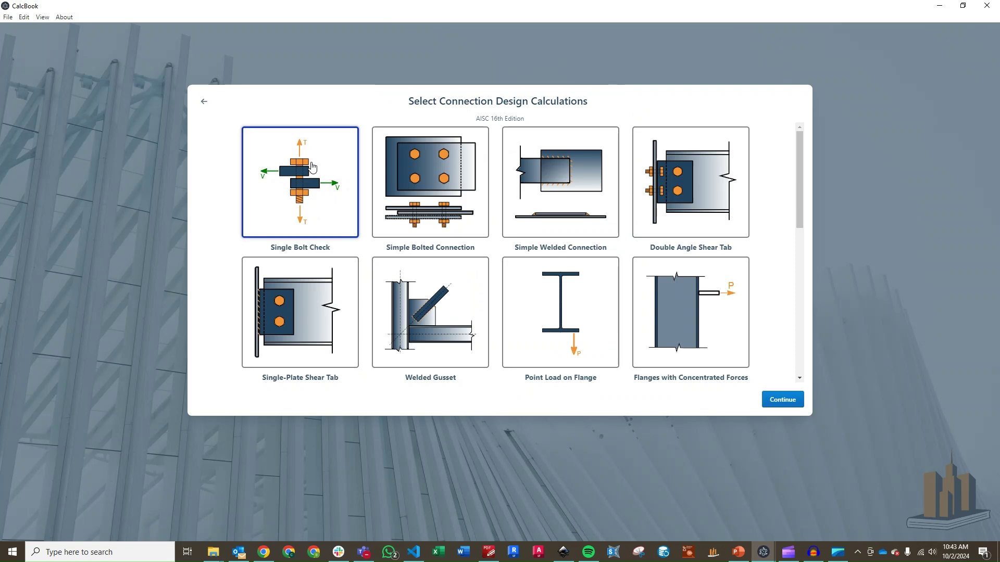
click(786, 401)
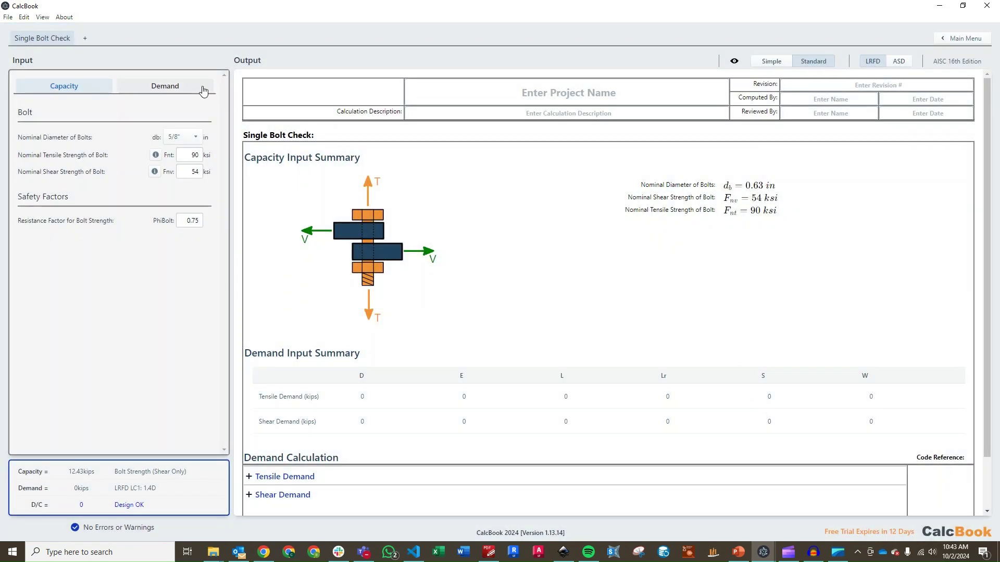
Set the nominal bolt diameter to 3/4" and show the AISC Table J3.2 fastener strength reference.
click(186, 137)
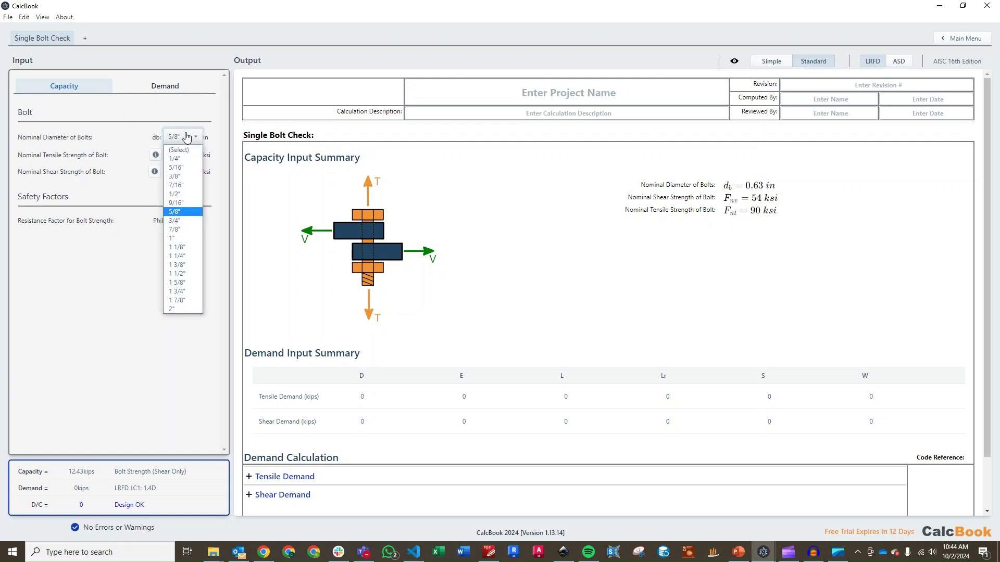
click(180, 220)
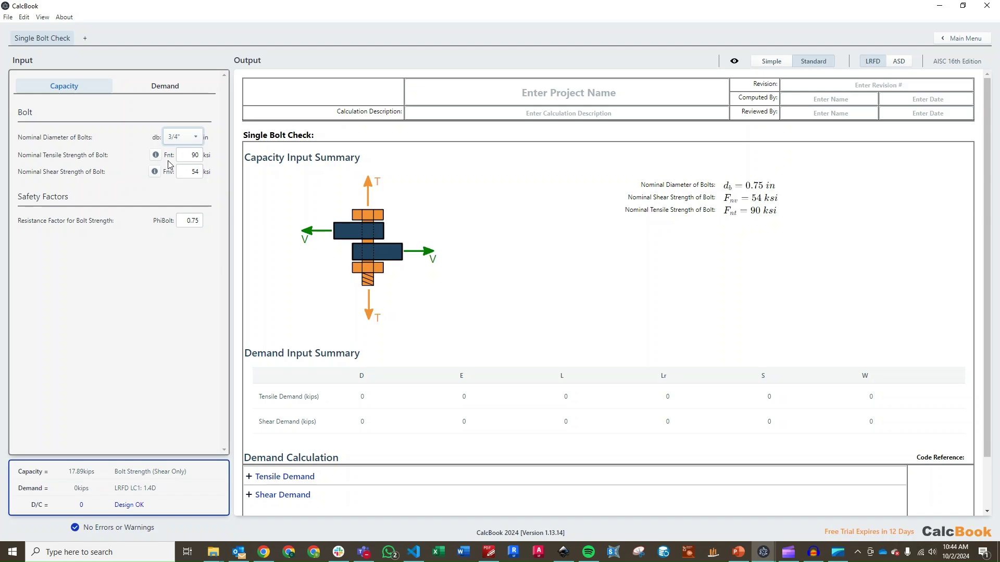
click(155, 155)
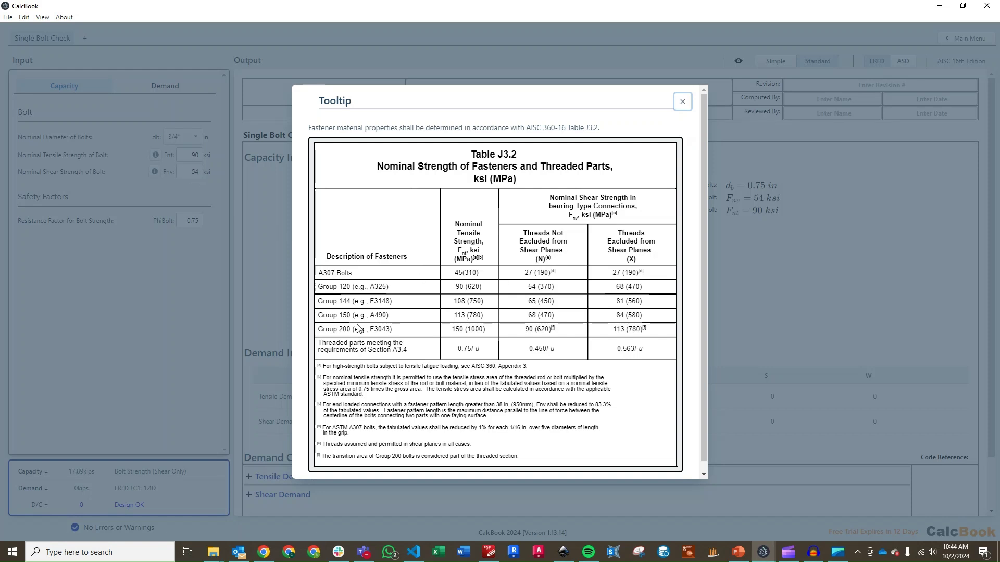
Dismiss the Table J3.2 tooltip to see the 3/4" bolt's 17.89 kips capacity, Design OK.
click(212, 298)
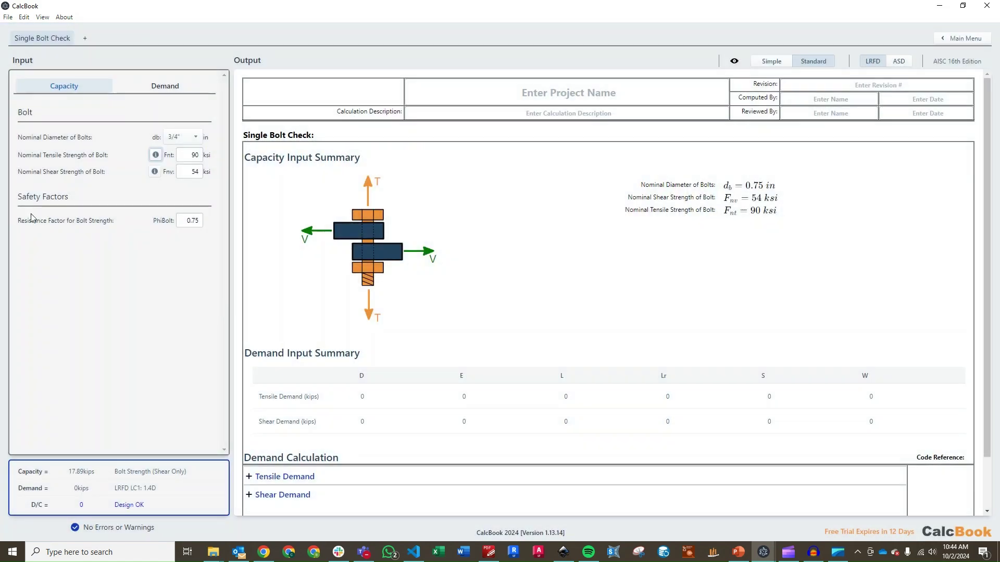
On the Demand tab, enter seismic E loads of 15 kips tension and 9.5 kips shear.
click(180, 87)
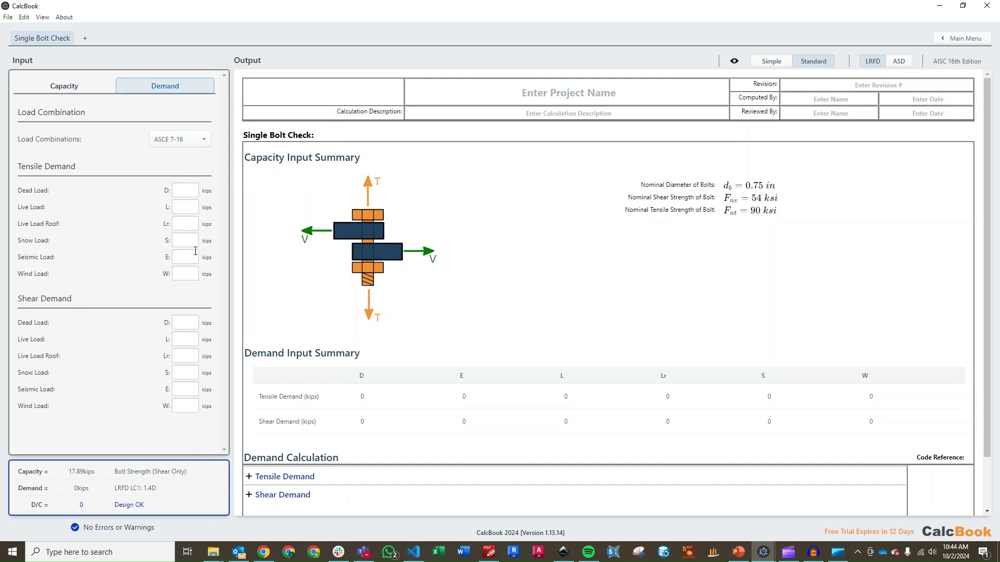
click(193, 255)
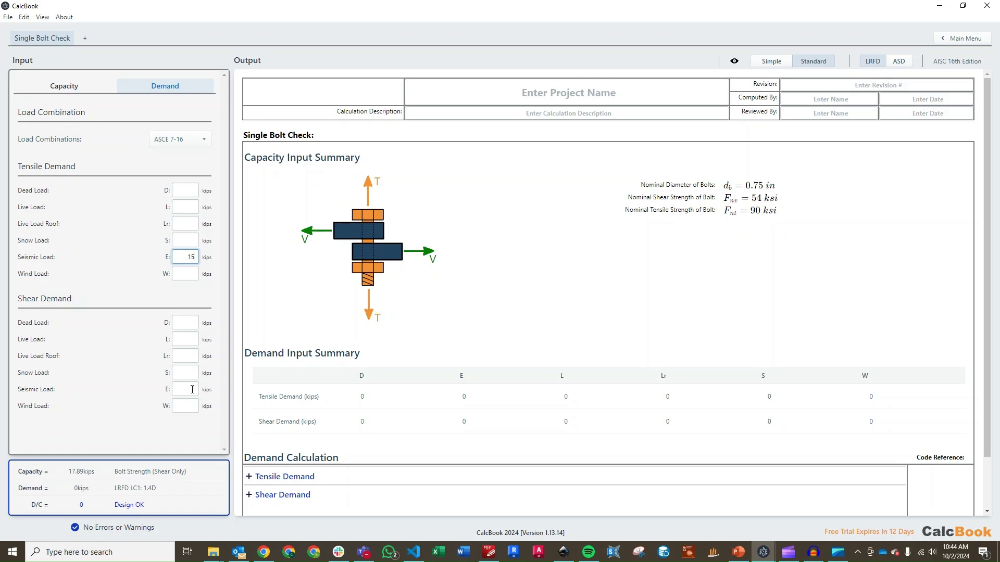
click(192, 390)
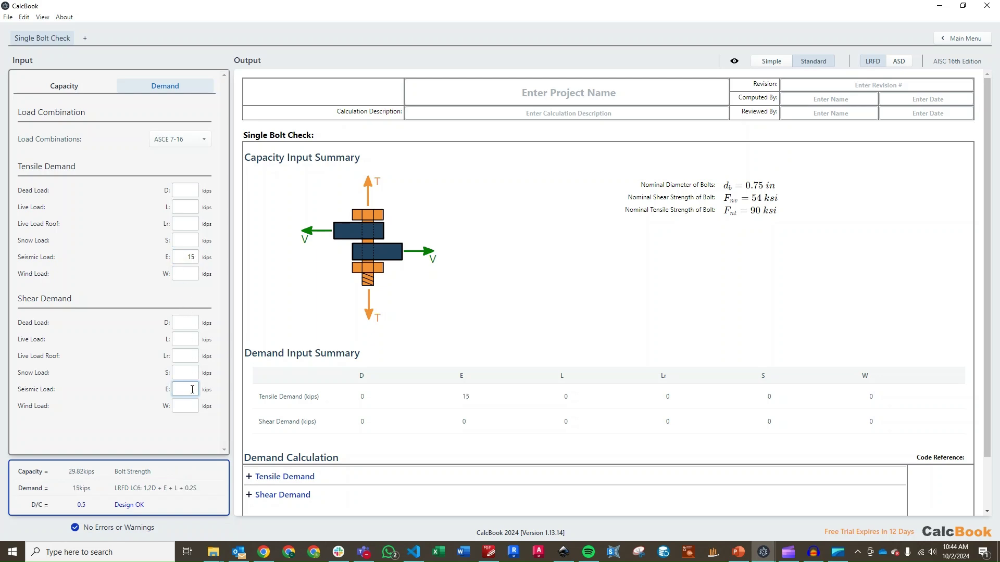
text(9.5)
click(308, 336)
Expand the Tensile Demand, Shear Demand and Bolt Capacity derivations, showing 22.93 kips design strength.
scroll(312, 336, down, 1)
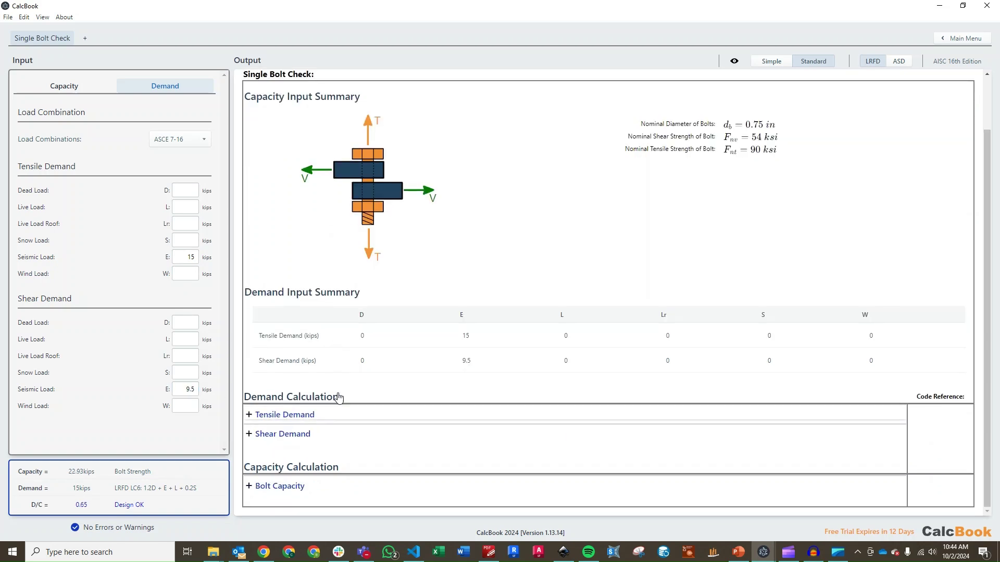
click(336, 414)
scroll(356, 345, down, 1)
click(346, 433)
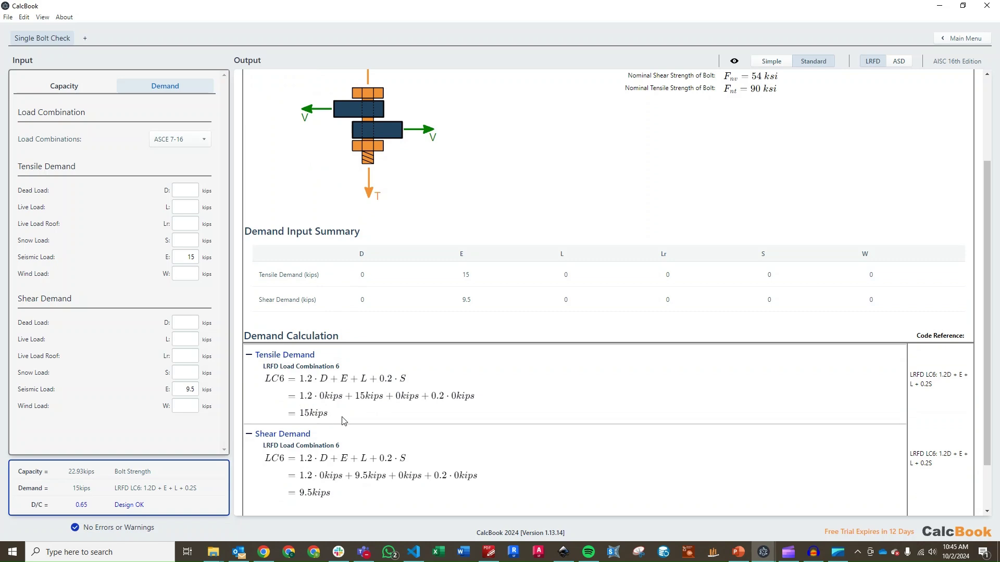
scroll(440, 336, down, 1)
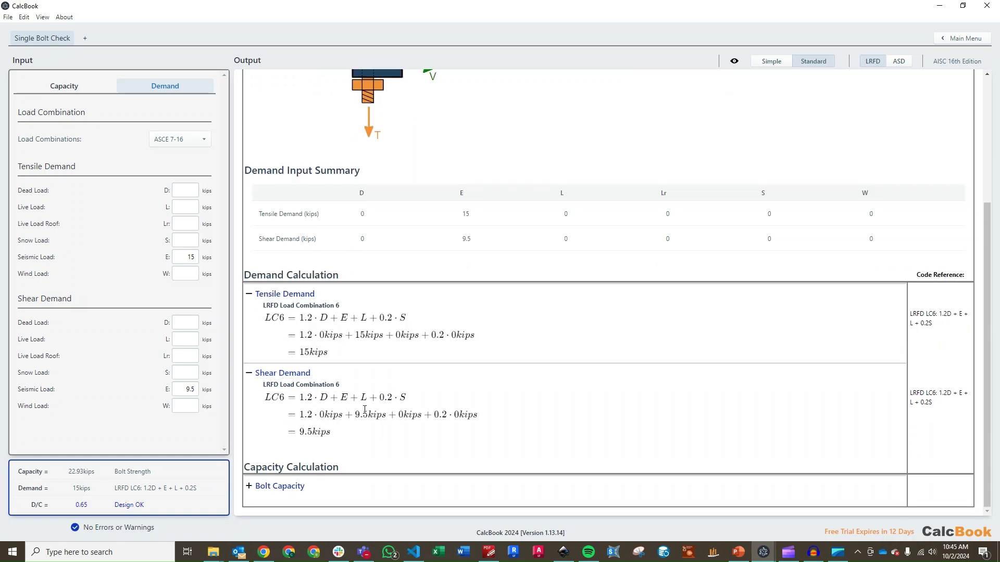
click(301, 486)
scroll(456, 347, down, 5)
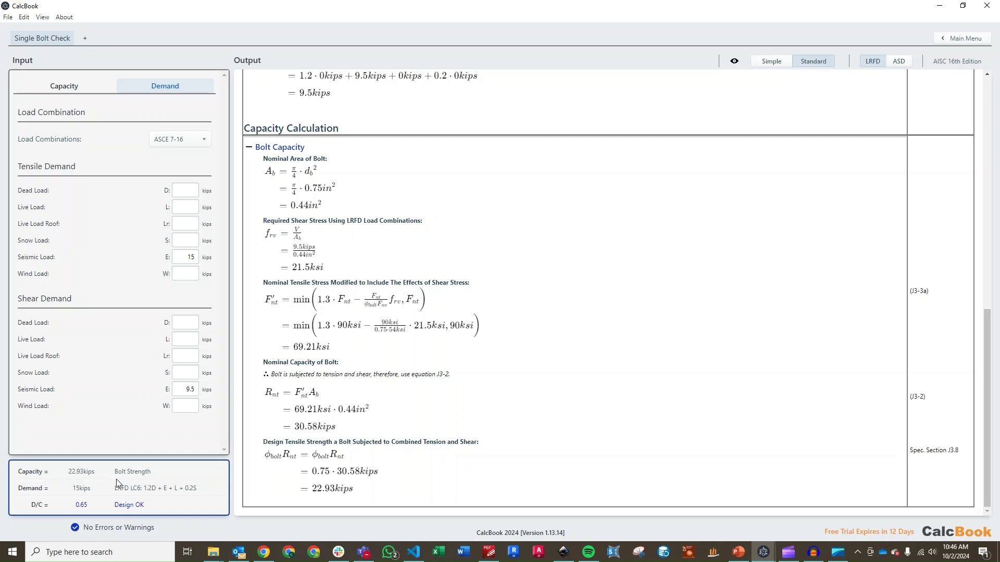
double_click(198, 389)
text(20)
click(190, 373)
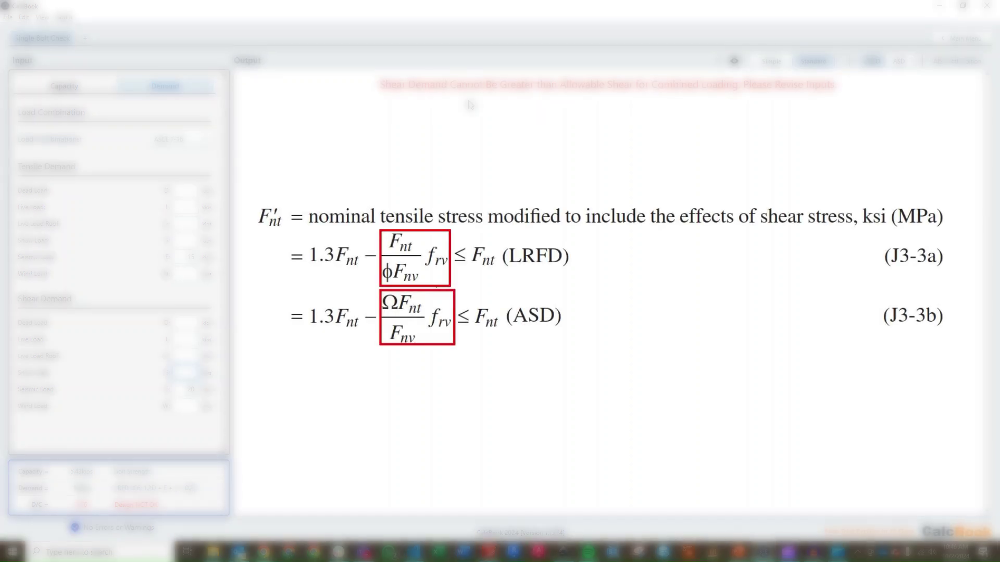
click(190, 389)
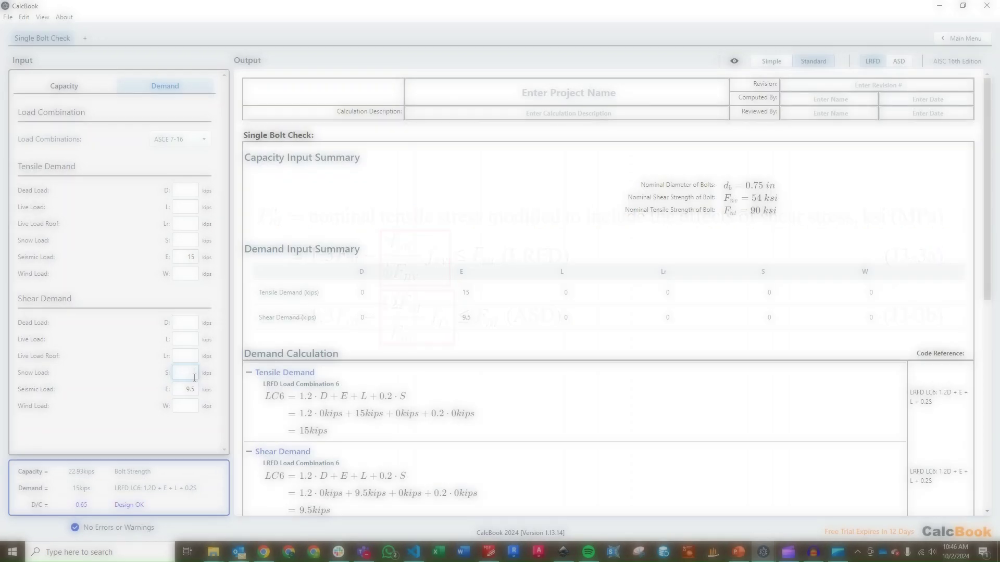
scroll(517, 314, down, 3)
scroll(517, 314, down, 7)
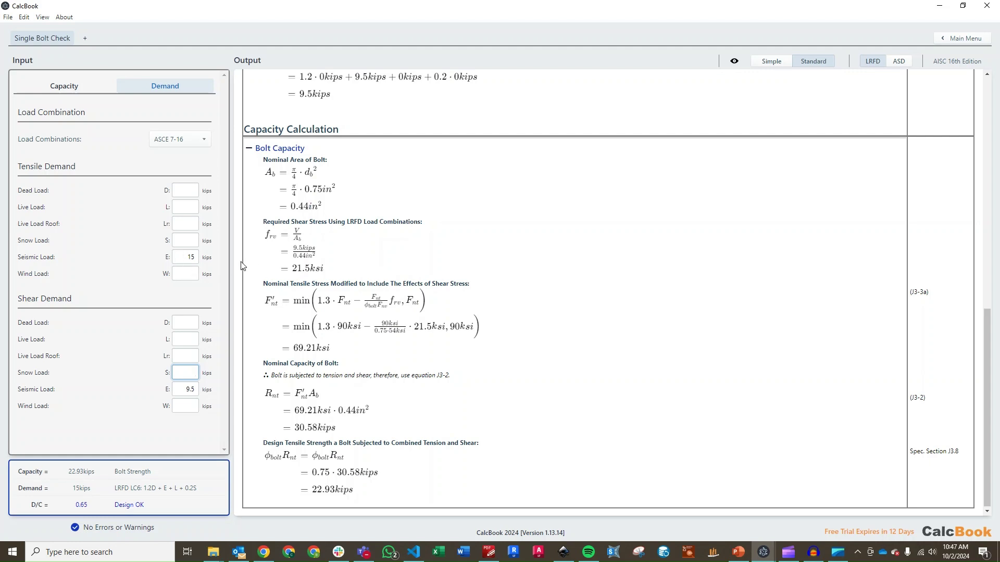
Clear the seismic tensile load to view the shear-only result, then re-enter 15 kips.
double_click(197, 258)
key(BackSpace)
click(191, 238)
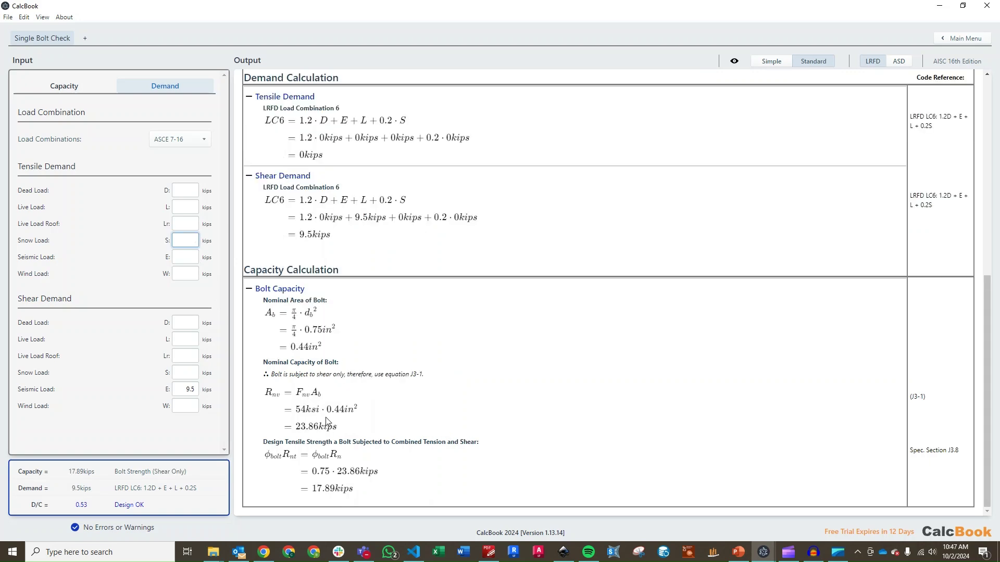
click(185, 257)
text(15)
Delete the seismic shear value, leaving tension only: 29.82 kips capacity, D/C 0.5.
double_click(186, 390)
key(BackSpace)
click(189, 367)
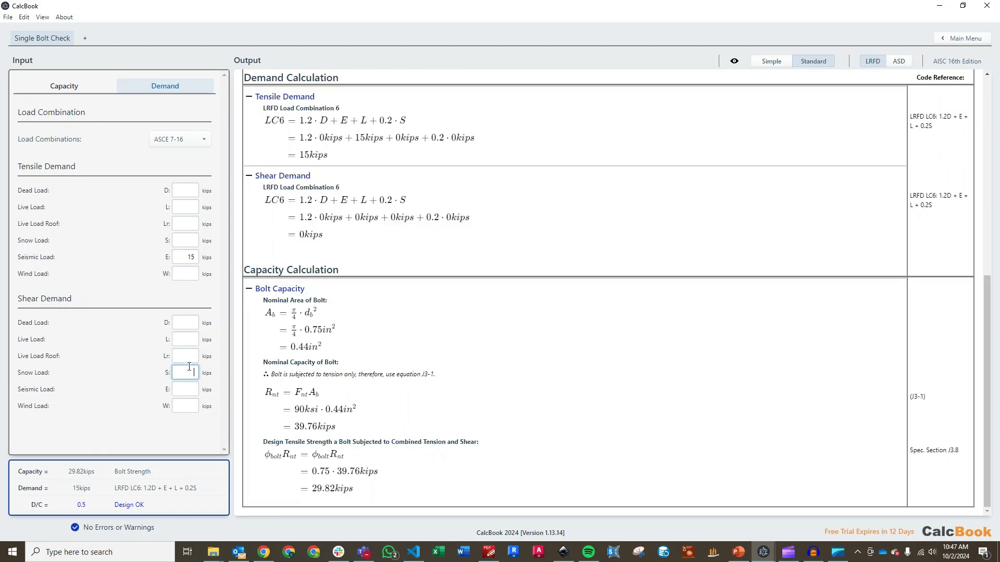